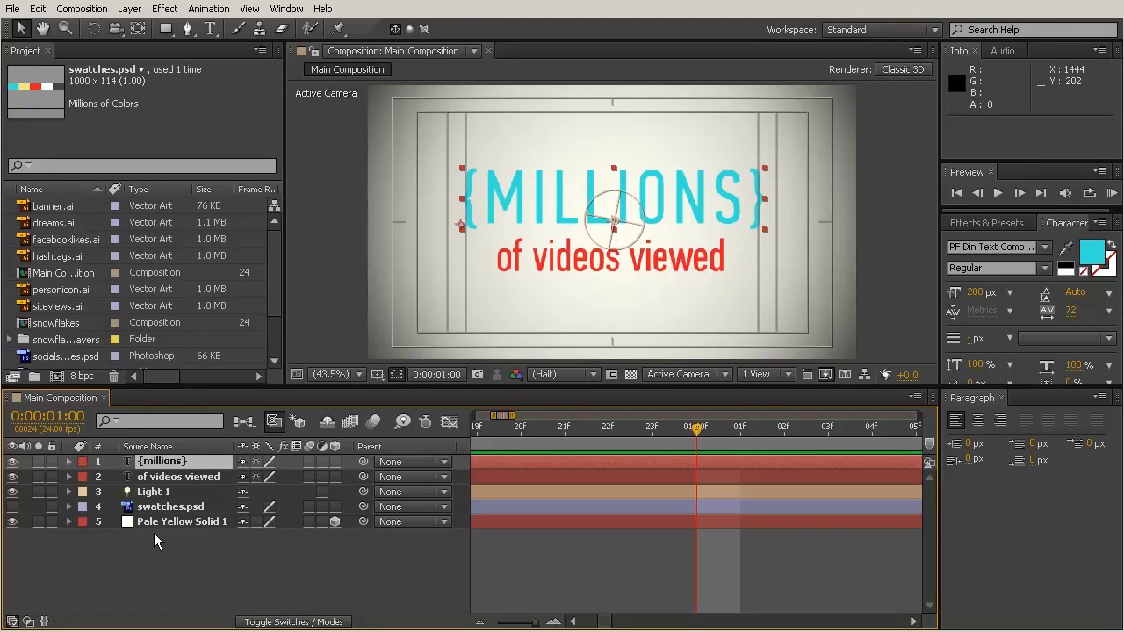
- Expand the {millions} text layer to reveal its Transform properties in the timeline
click(69, 461)
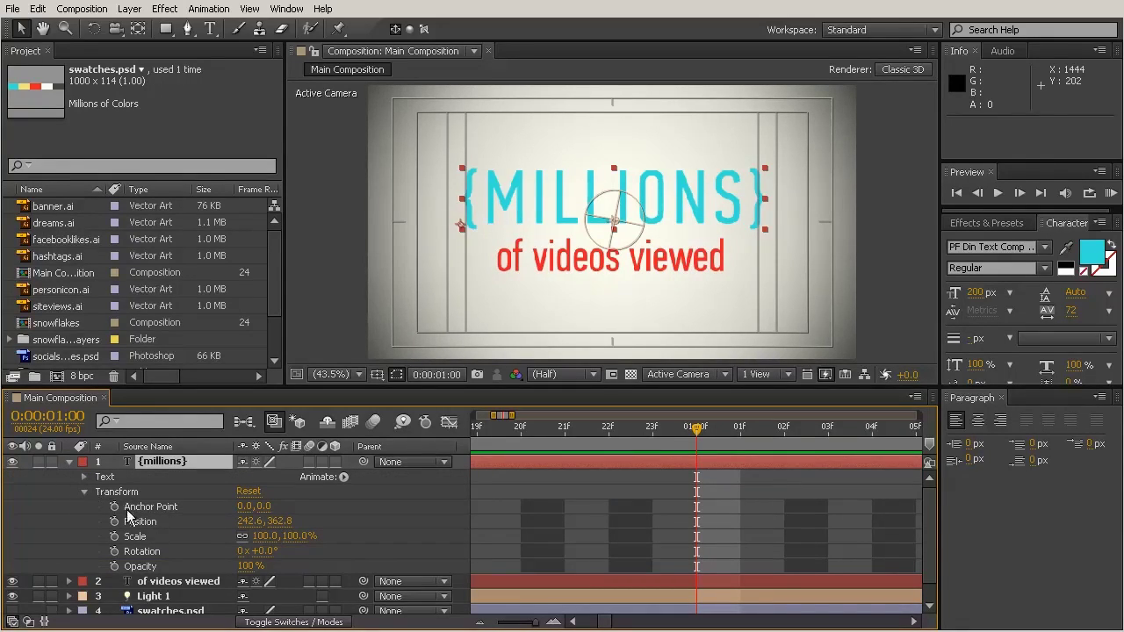
click(85, 513)
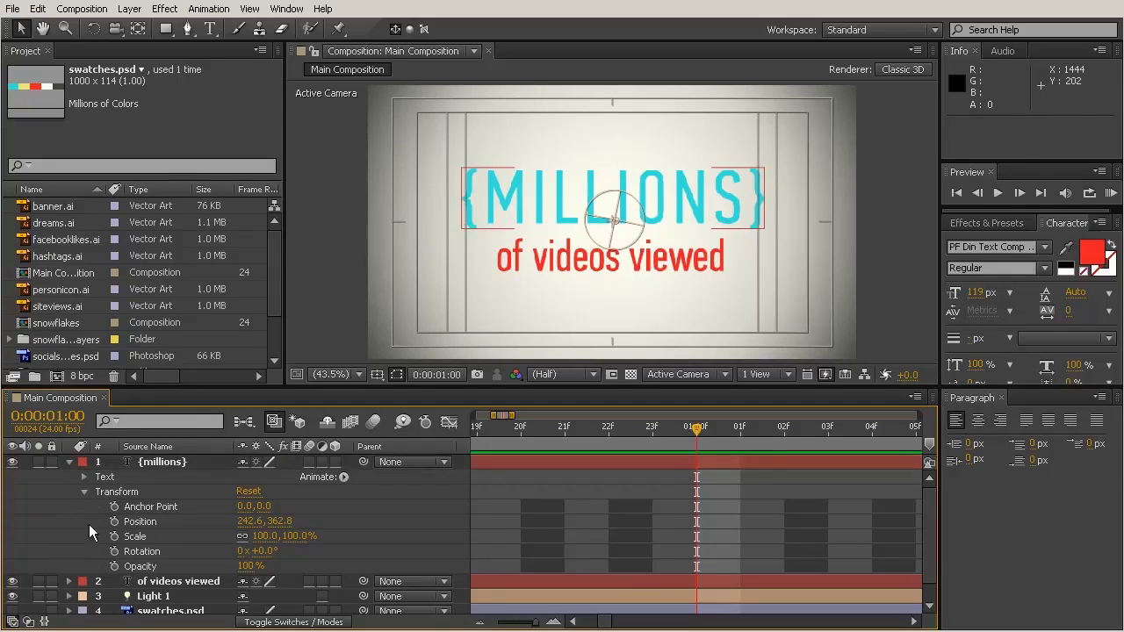
click(82, 491)
click(85, 492)
drag(478, 211, 404, 159)
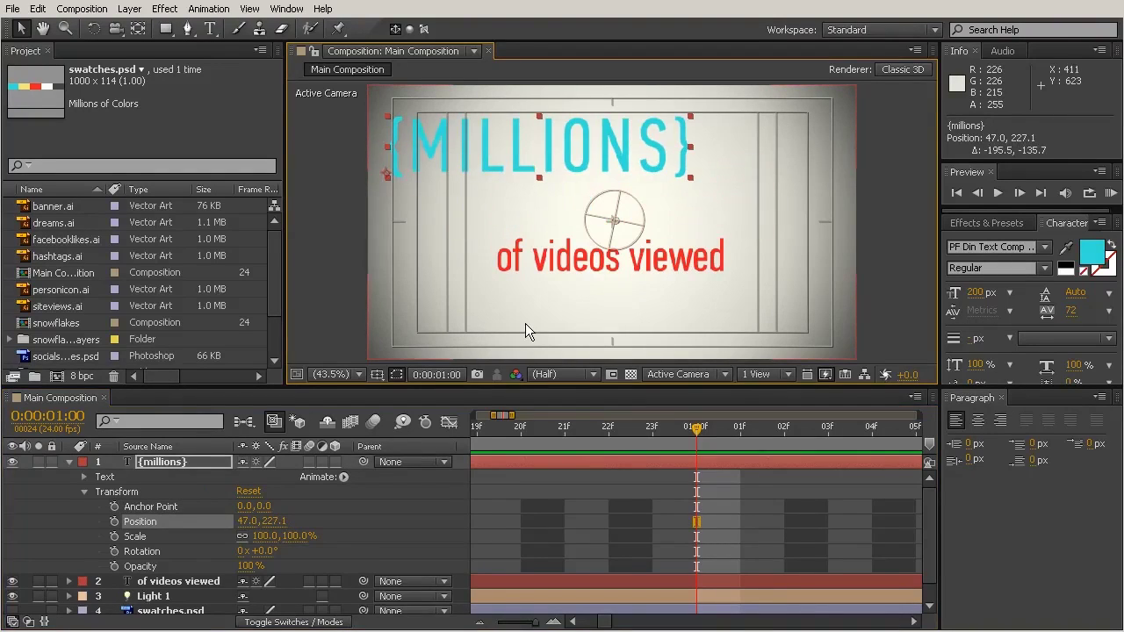
drag(482, 197, 639, 253)
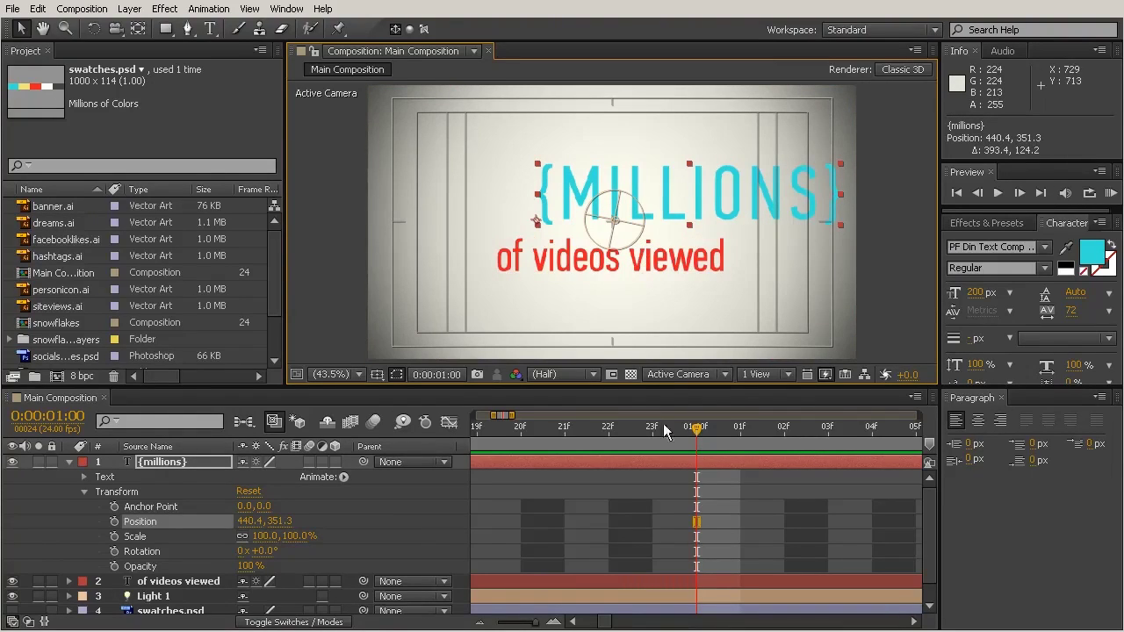
click(571, 437)
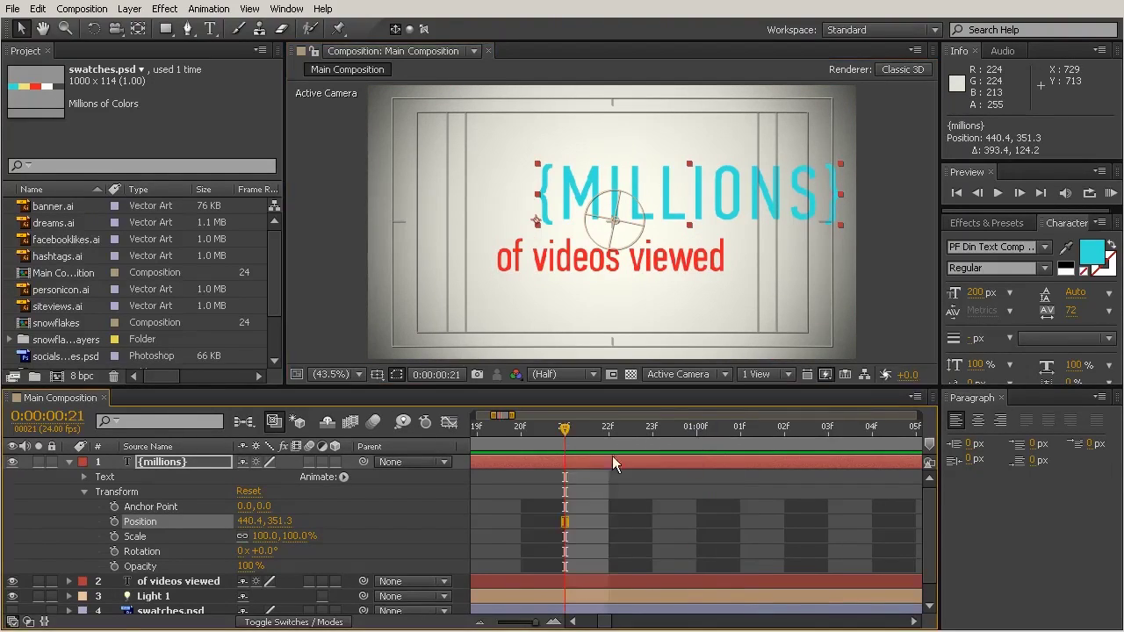
click(823, 434)
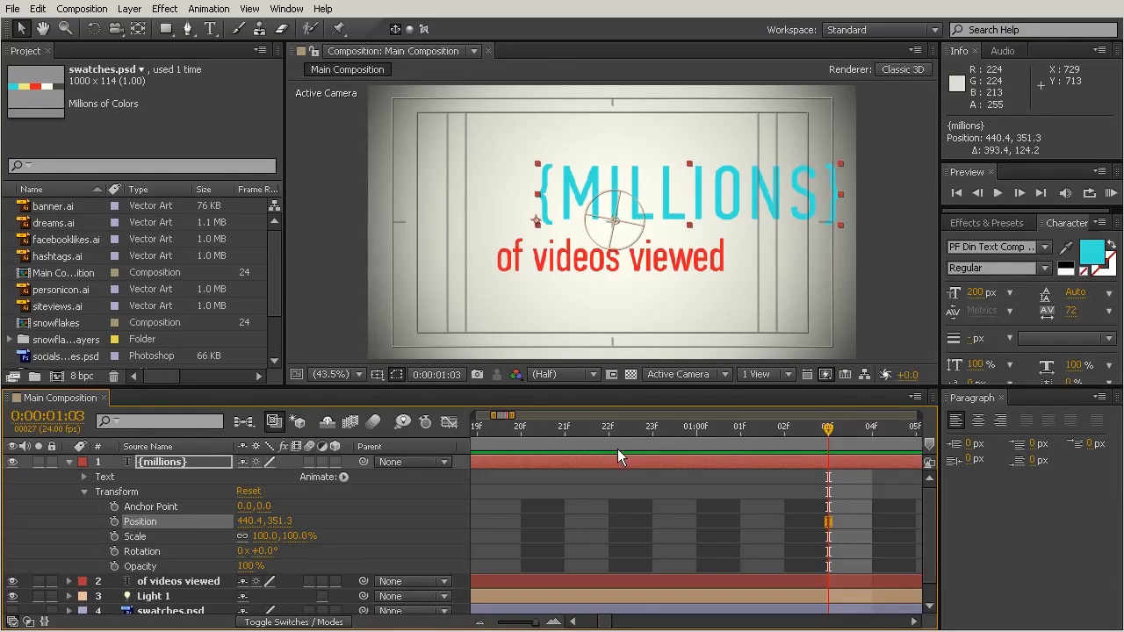
key(ctrl+z)
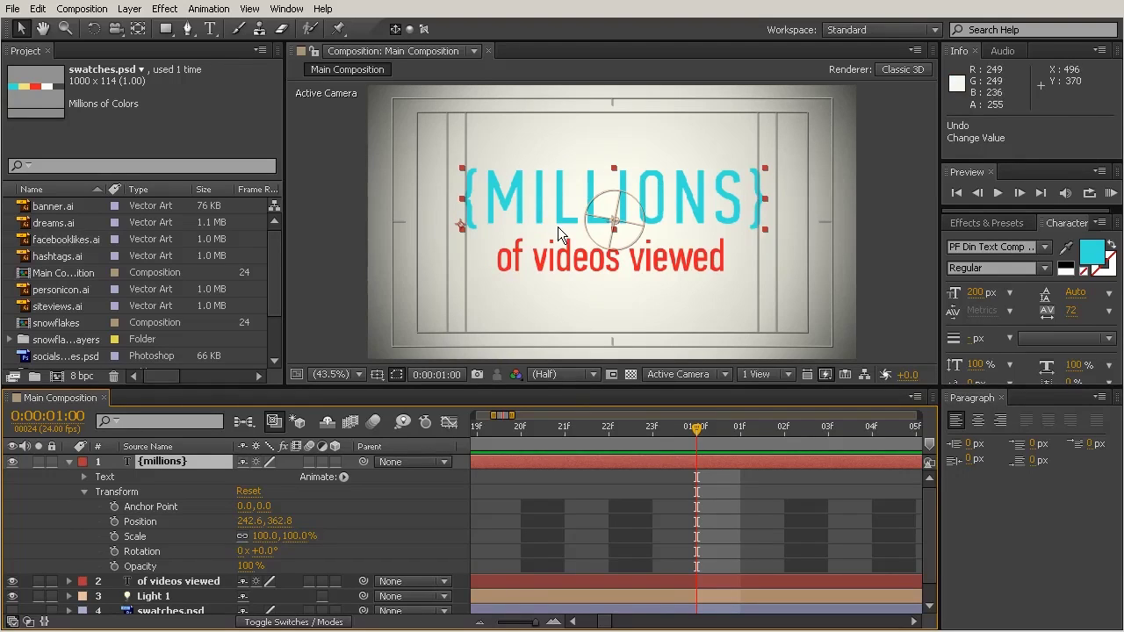
- Fit the full 17 seconds in the timeline and set a Position keyframe for the {millions} layer at 0:00:01:00
drag(535, 622, 487, 627)
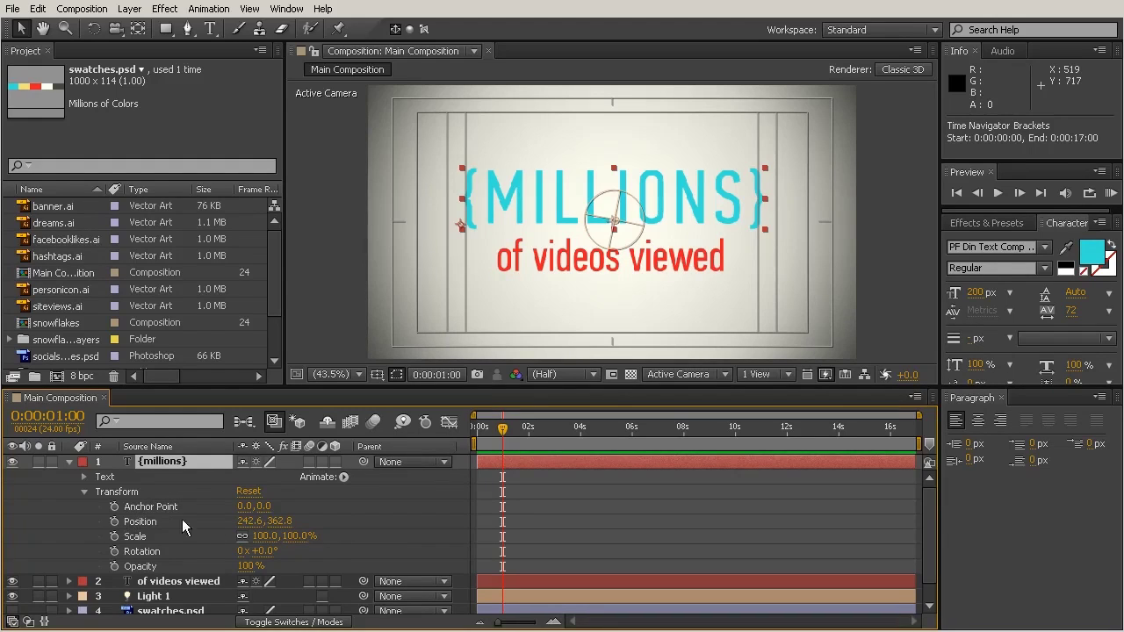
click(114, 522)
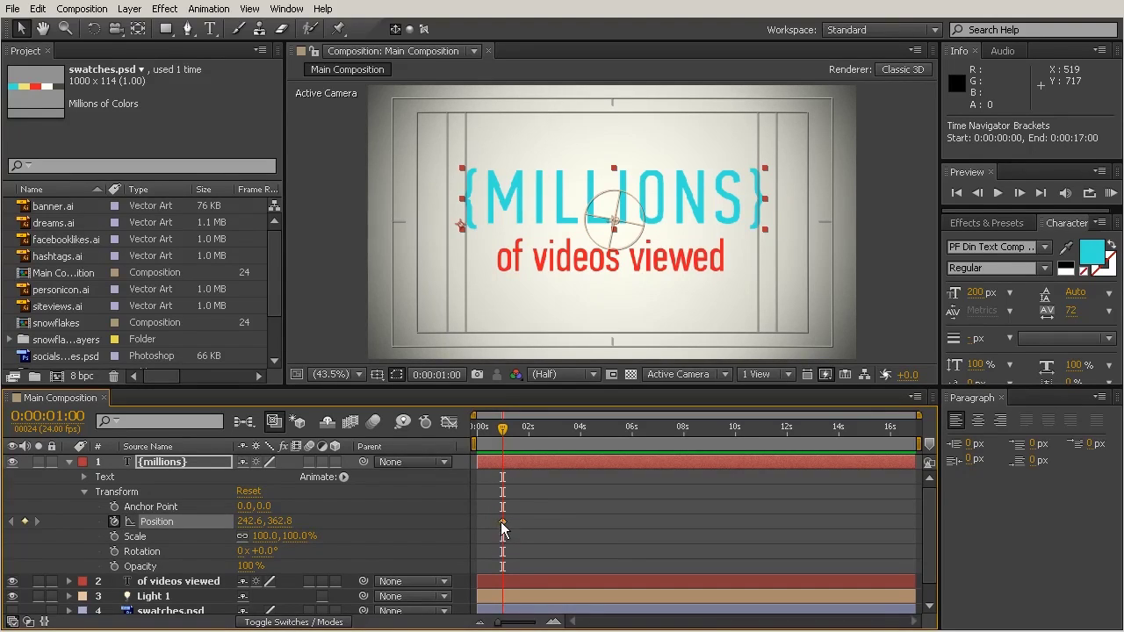
mouse_move(502, 525)
click(502, 522)
mouse_move(503, 428)
mouse_down()
mouse_move(468, 430)
mouse_move(501, 446)
mouse_up()
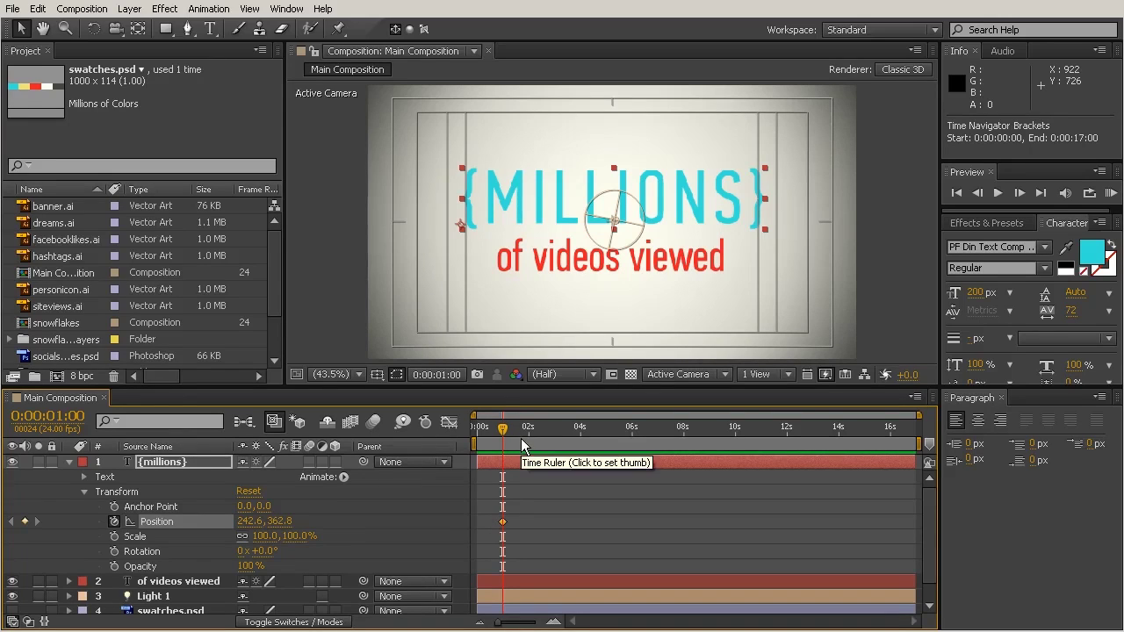
- At 0:00:00:00, move the {millions} text straight up out of the frame to a position of about 242.6, -35.2
key(Home)
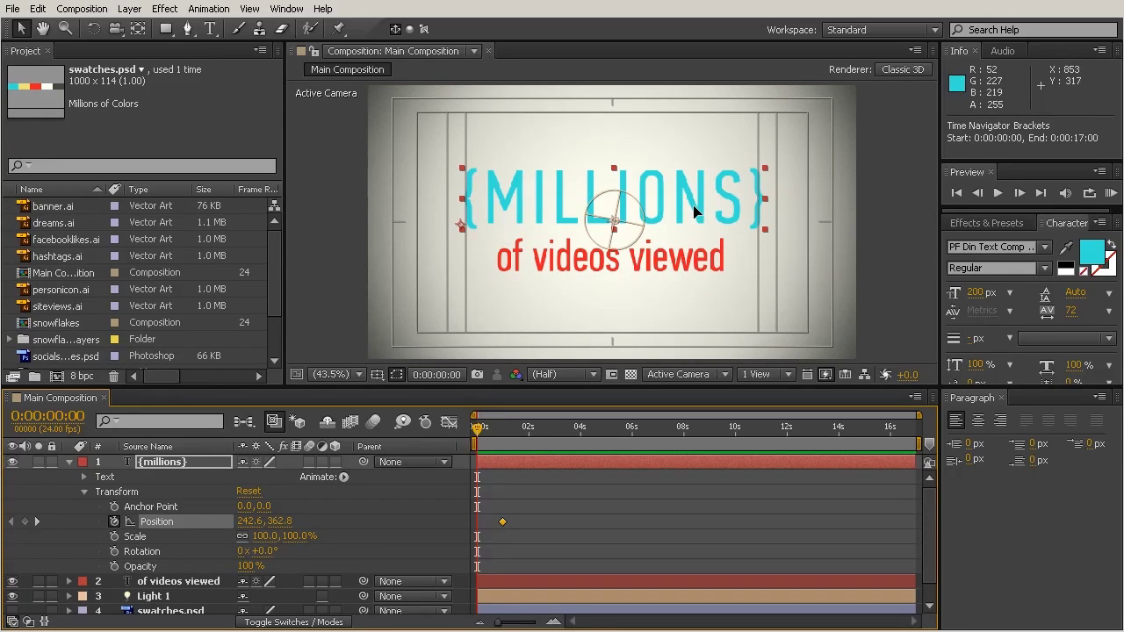
drag(694, 212, 672, 116)
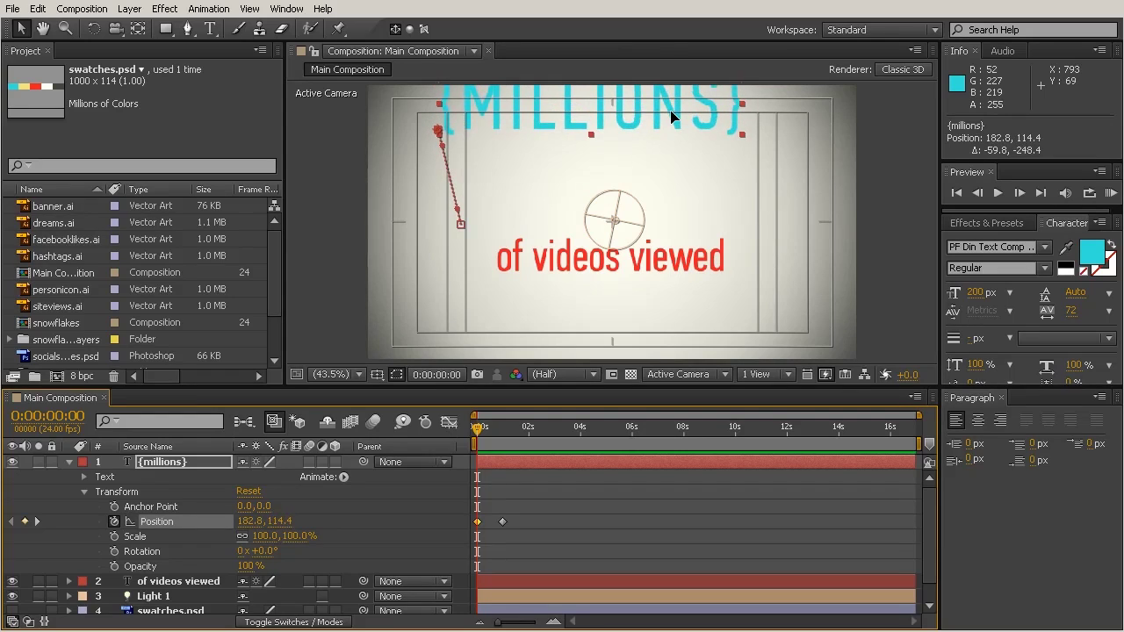
drag(671, 112, 663, 53)
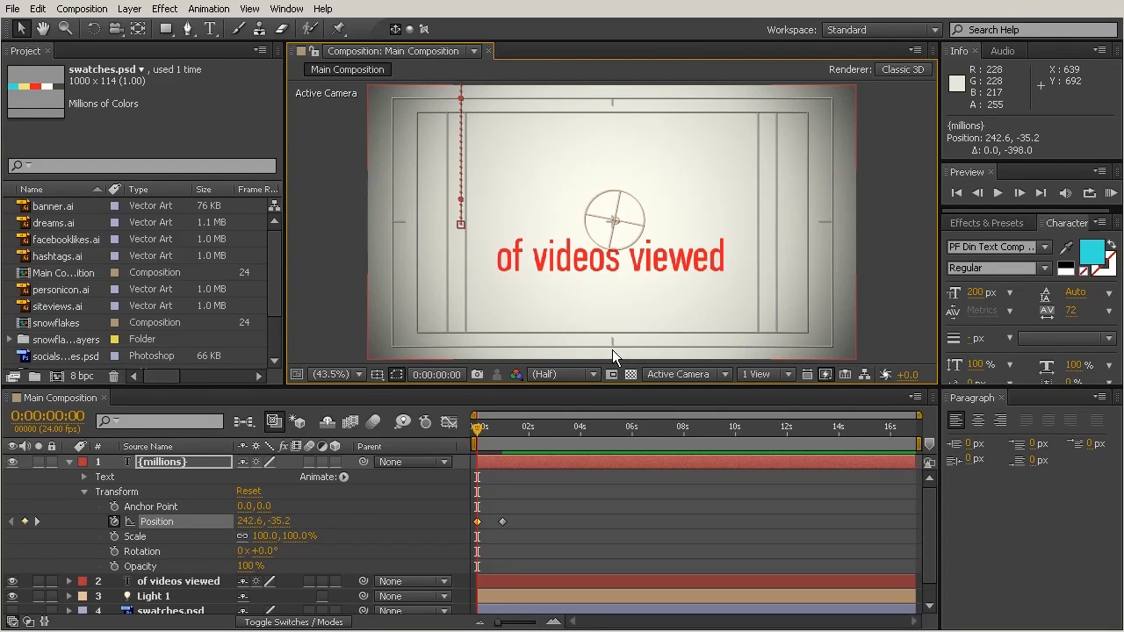
click(629, 374)
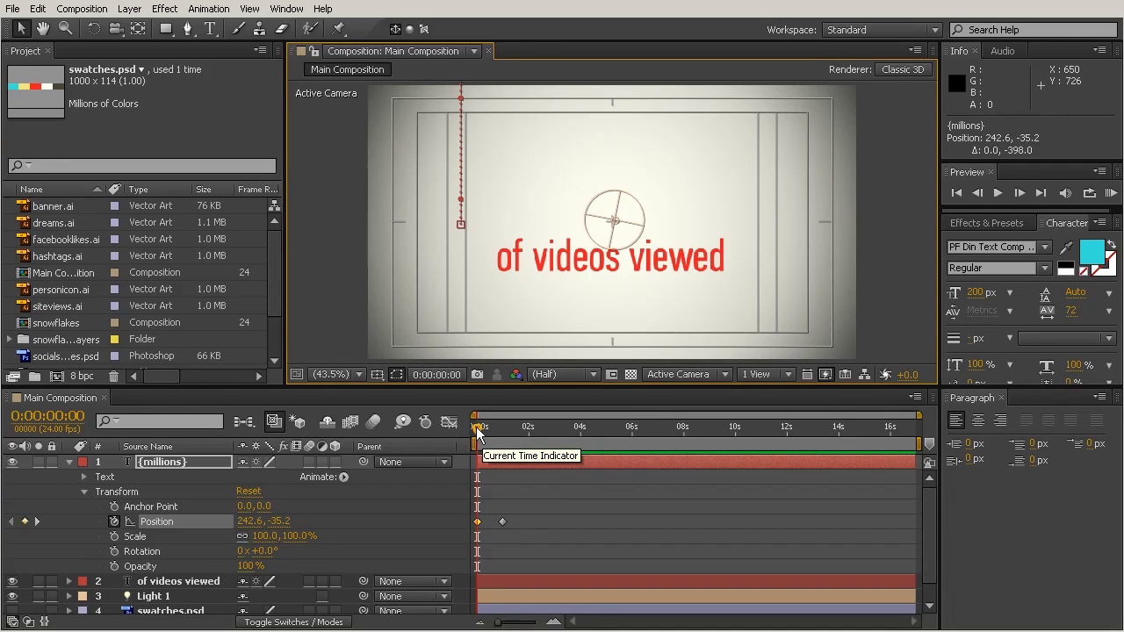
- Scrub through the first second to preview the {millions} text's position animation
drag(477, 430, 506, 497)
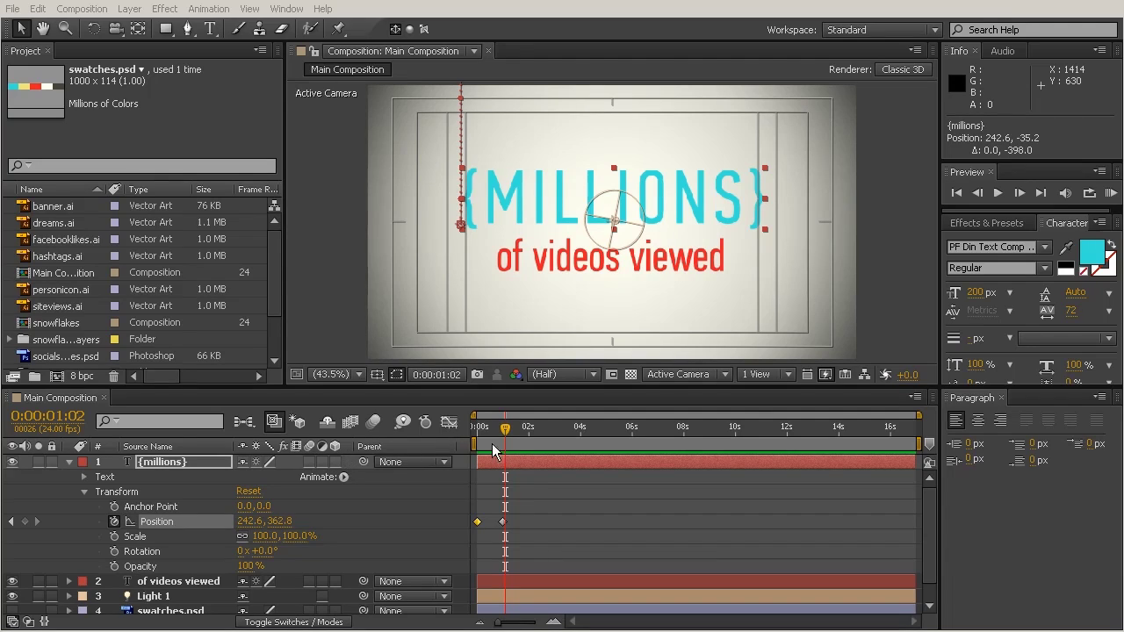
drag(506, 436, 505, 458)
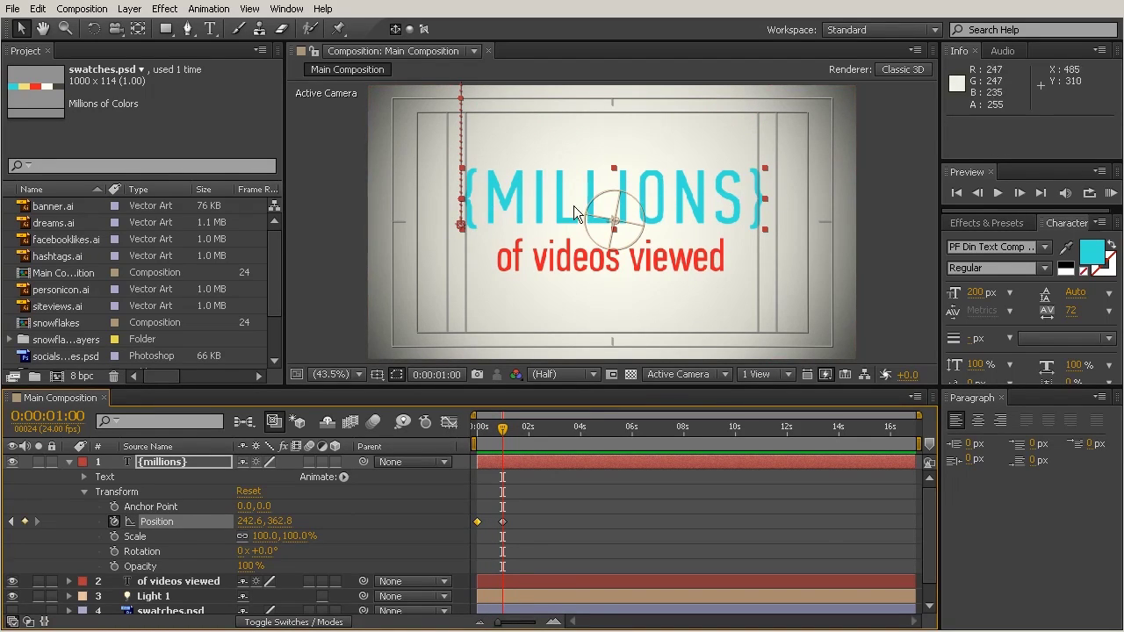
drag(502, 427, 507, 473)
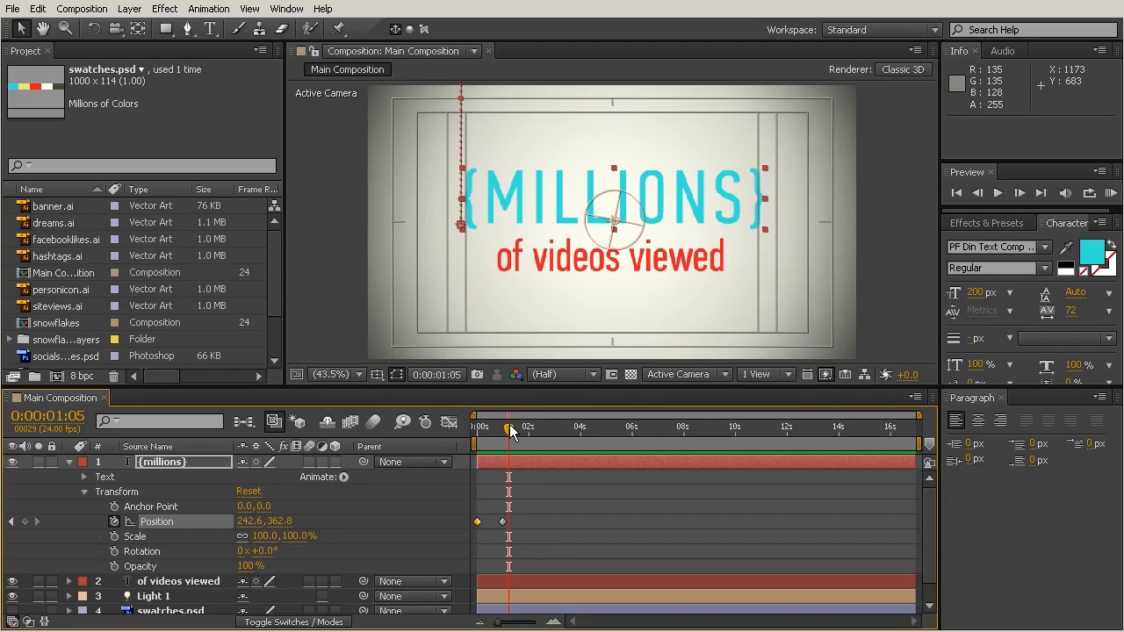
- Turn on keyframing for the {millions} layer's Scale, Rotation and Opacity at 0:00:01:00
drag(510, 428, 506, 431)
click(114, 535)
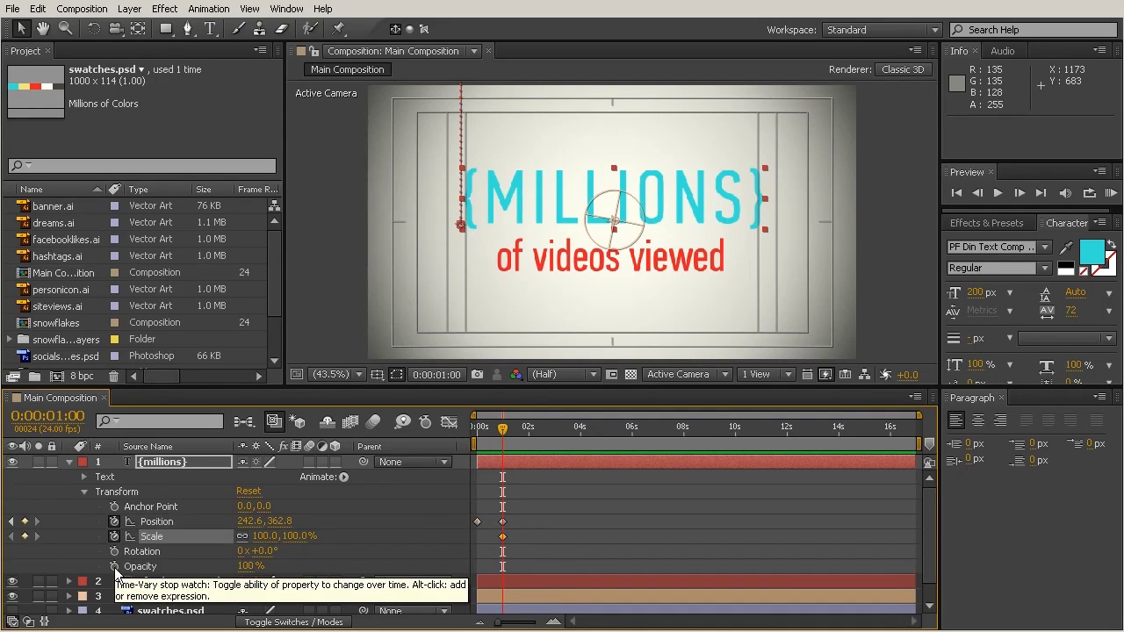
click(114, 551)
click(114, 566)
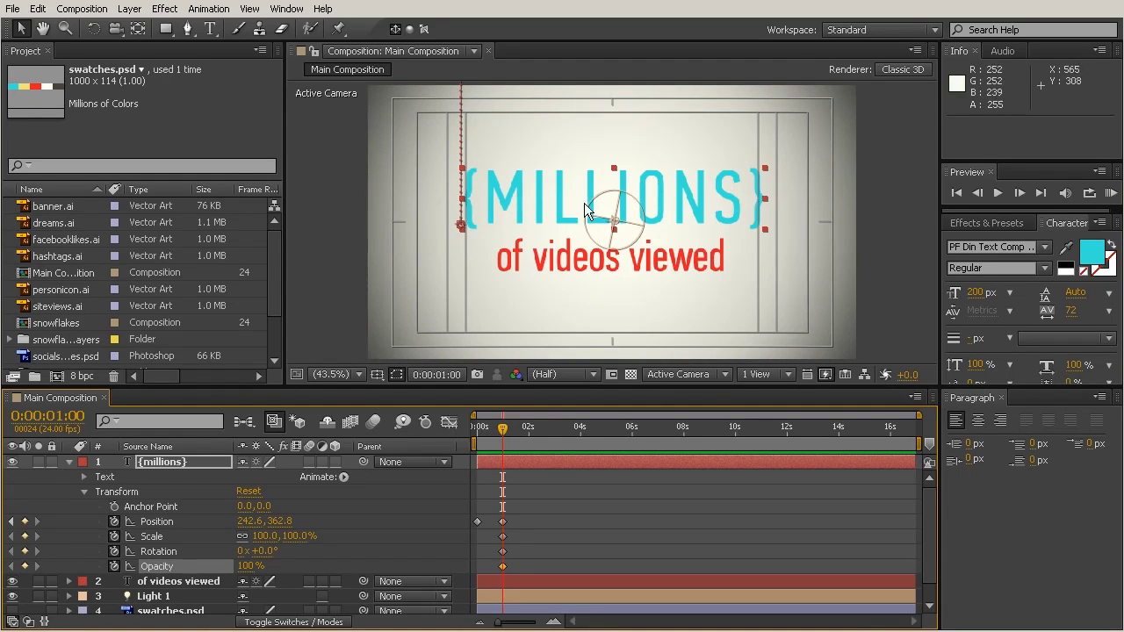
- At 0:00:00:13, set the {millions} layer's Scale to 72% and its Rotation to -18°
click(503, 427)
drag(502, 427, 473, 430)
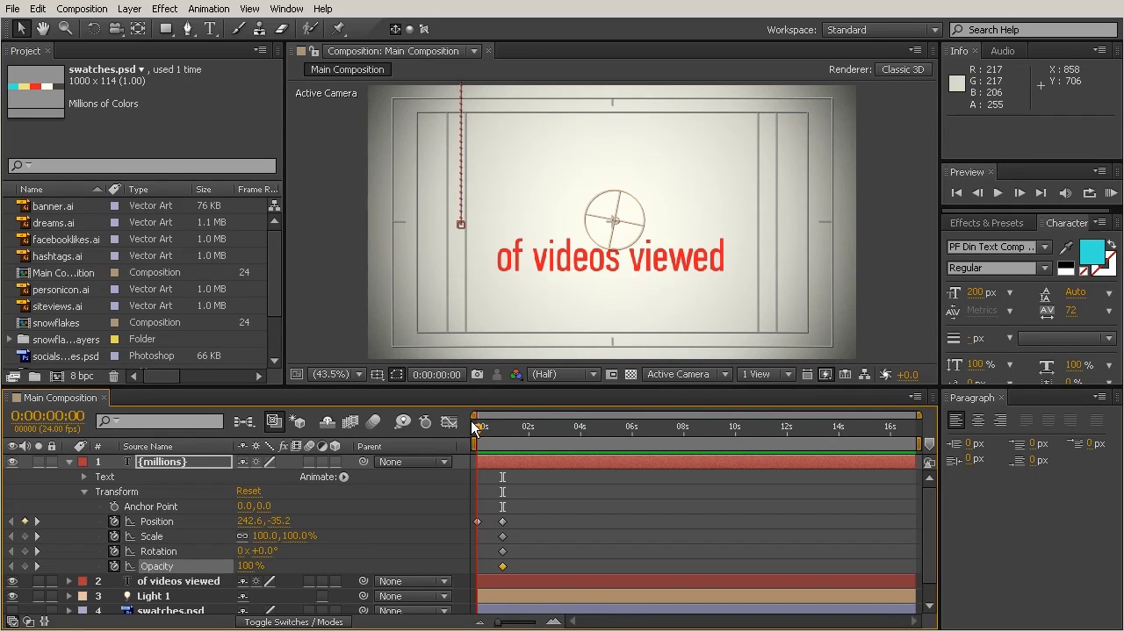
drag(476, 428, 496, 442)
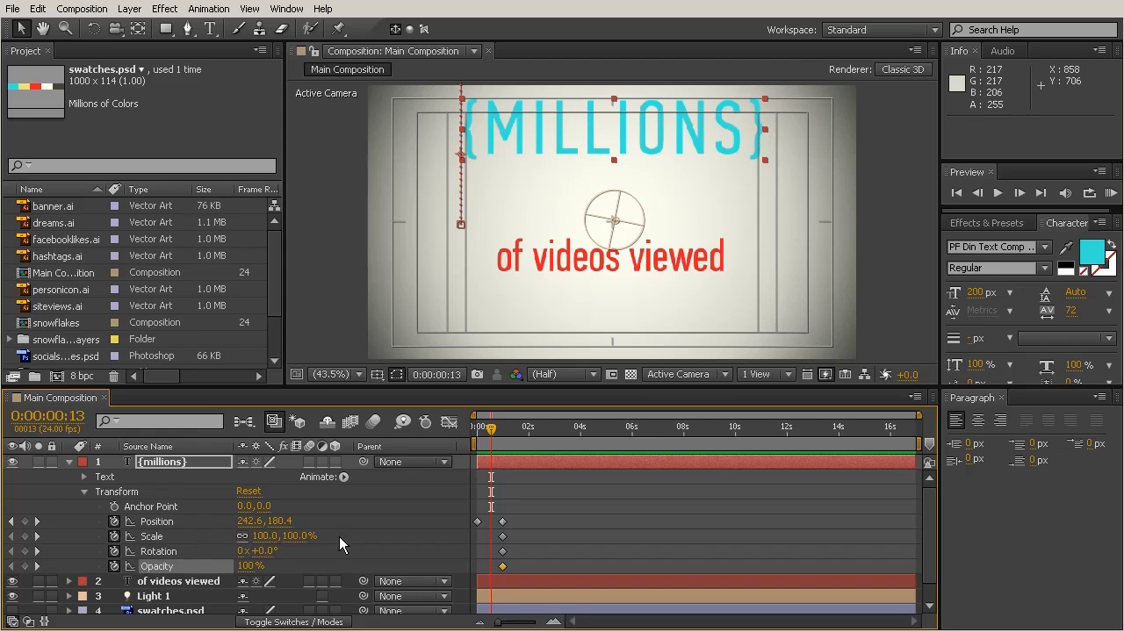
drag(260, 535, 240, 536)
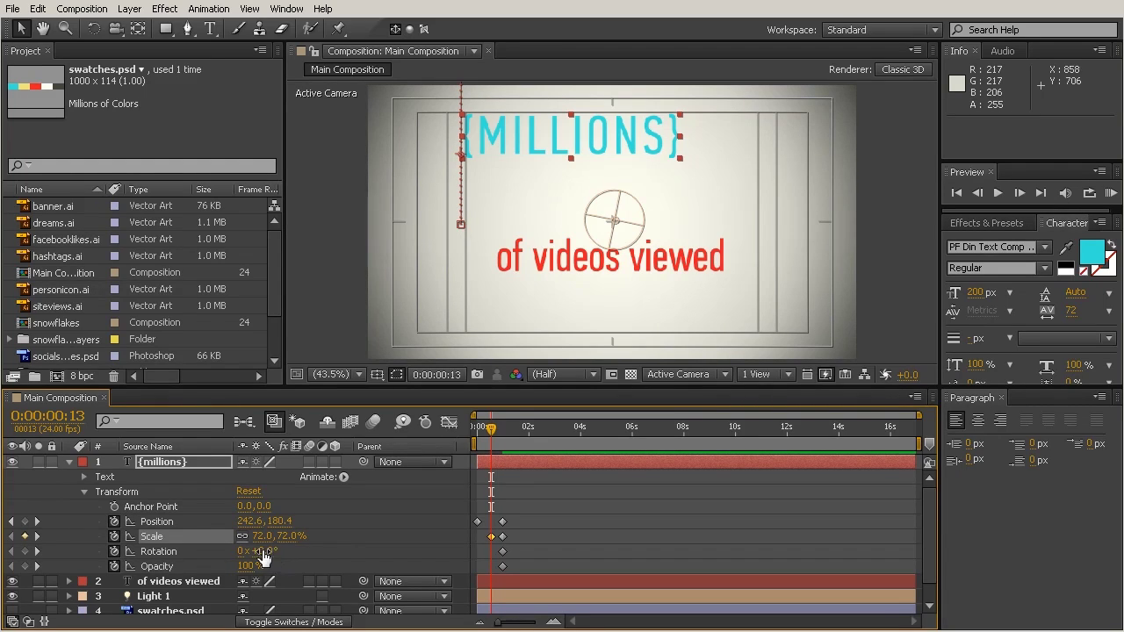
drag(264, 558, 242, 550)
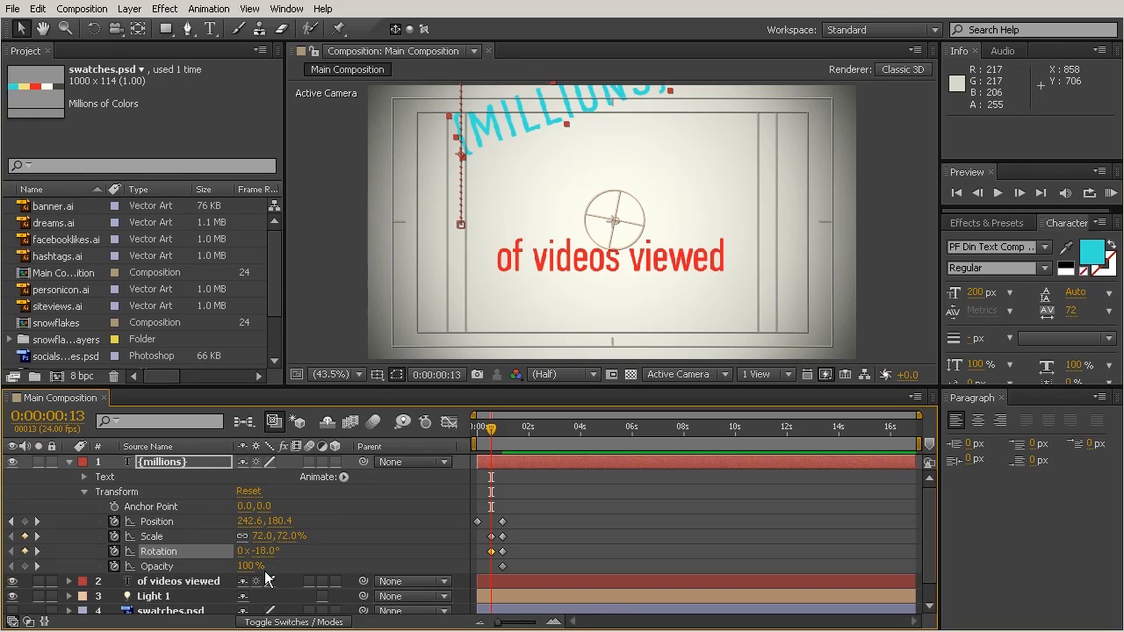
- Lower the {millions} layer's Opacity to 50% at 0:00:00:13
drag(251, 570, 219, 574)
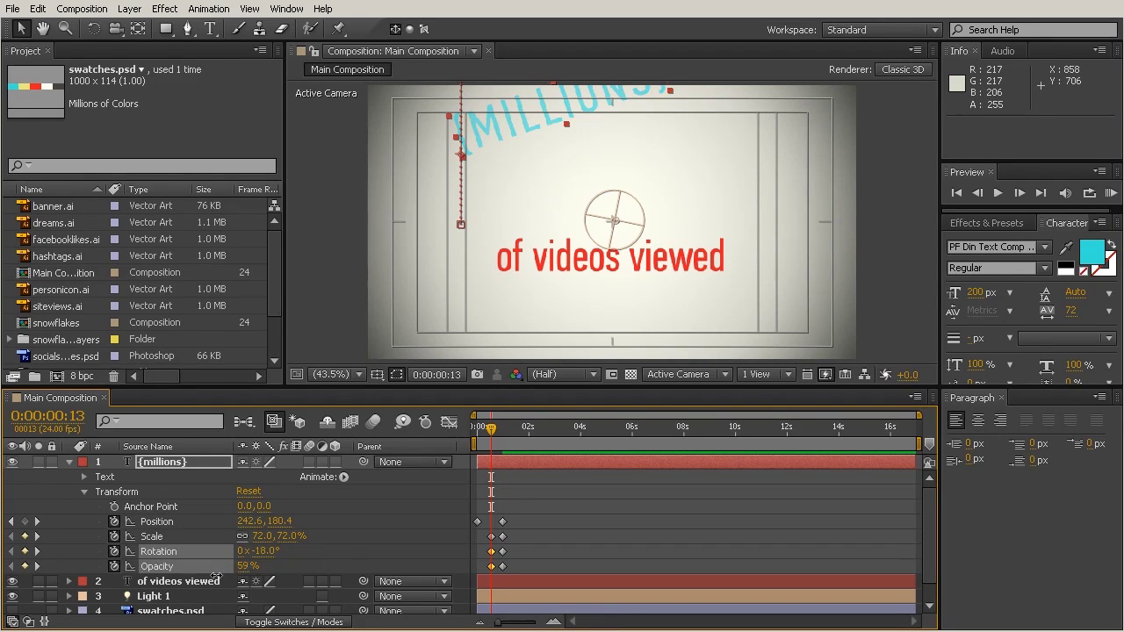
drag(209, 577, 212, 577)
drag(212, 580, 213, 580)
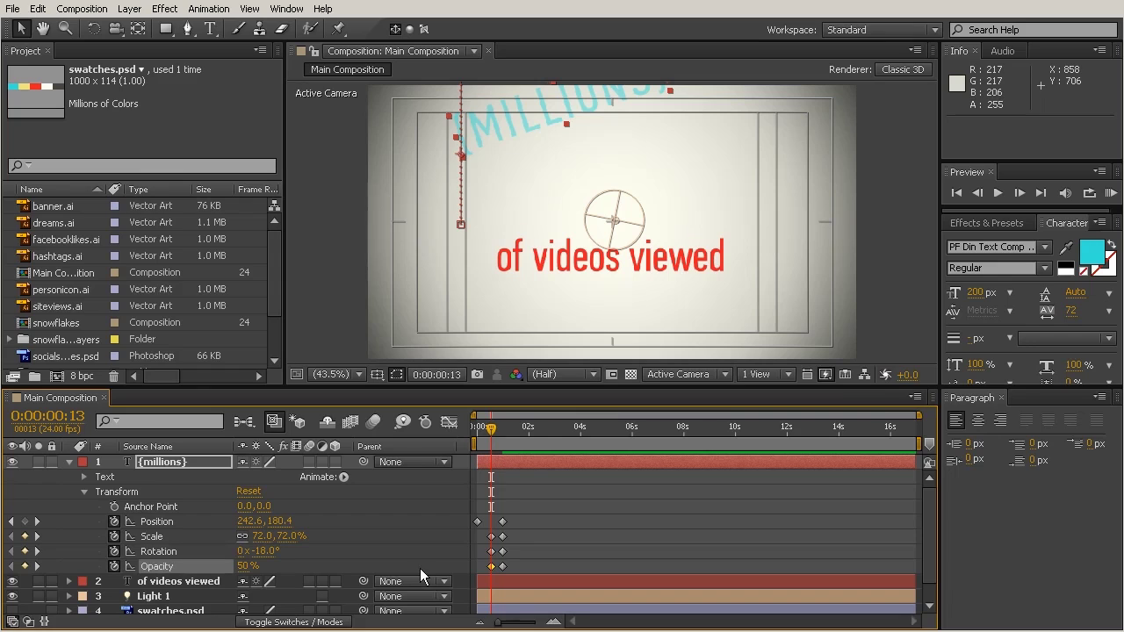
- Shift the 50% Opacity keyframe to 0:00:00:00 so it lines up with the first Position keyframe
drag(490, 431, 473, 486)
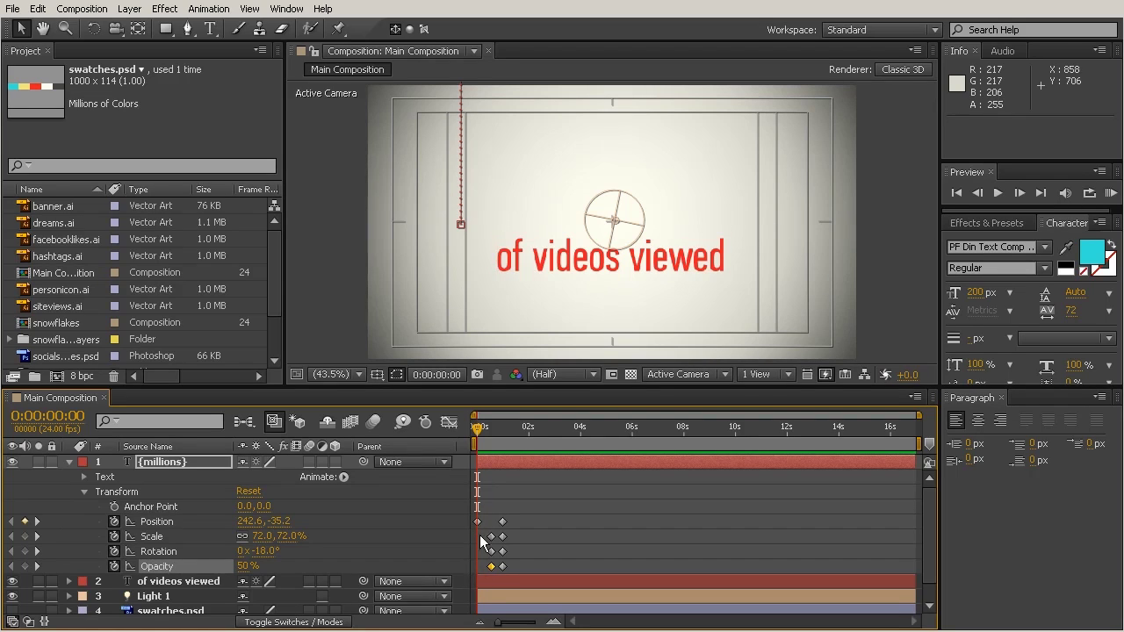
click(497, 582)
click(490, 567)
drag(489, 567, 477, 569)
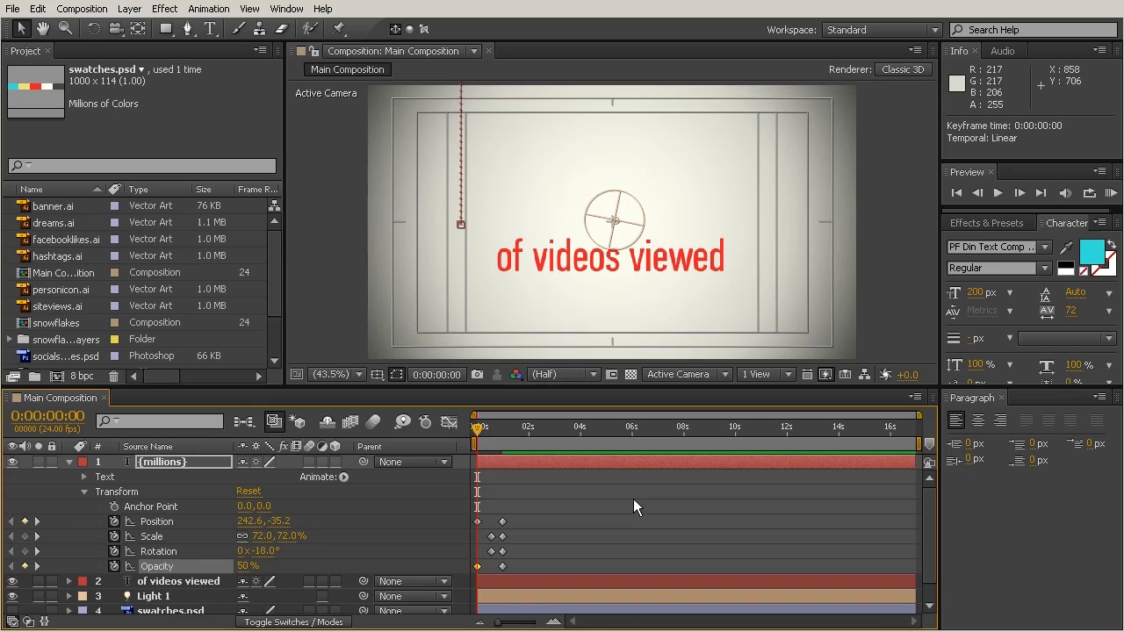
- Shift the first Scale and Rotation keyframes together to 0:00:00:00
click(478, 521)
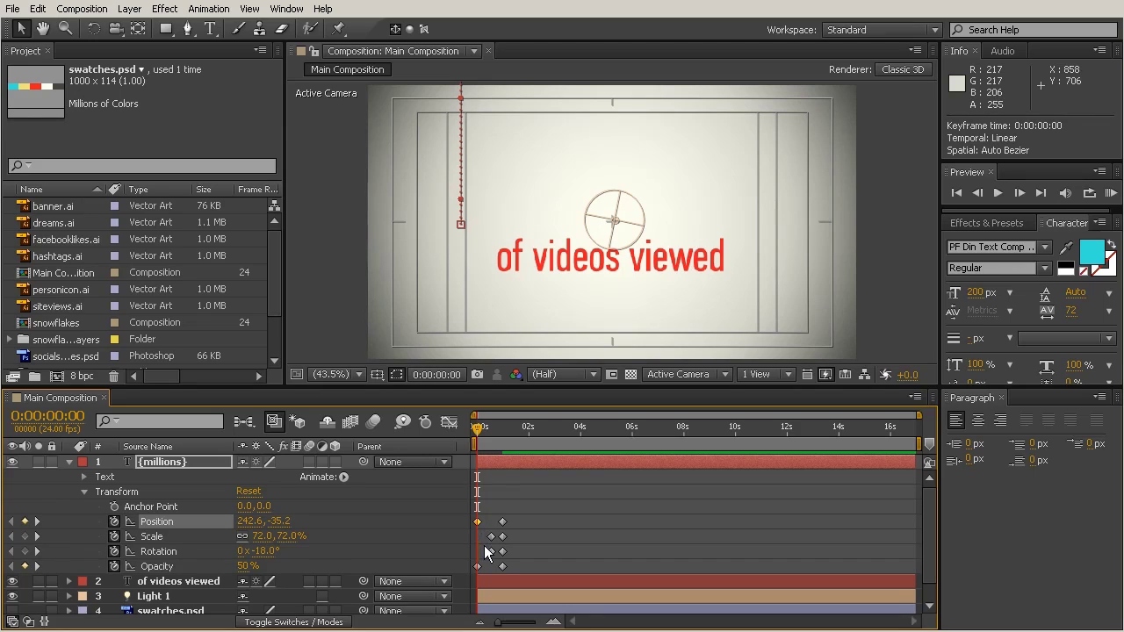
drag(482, 532, 492, 554)
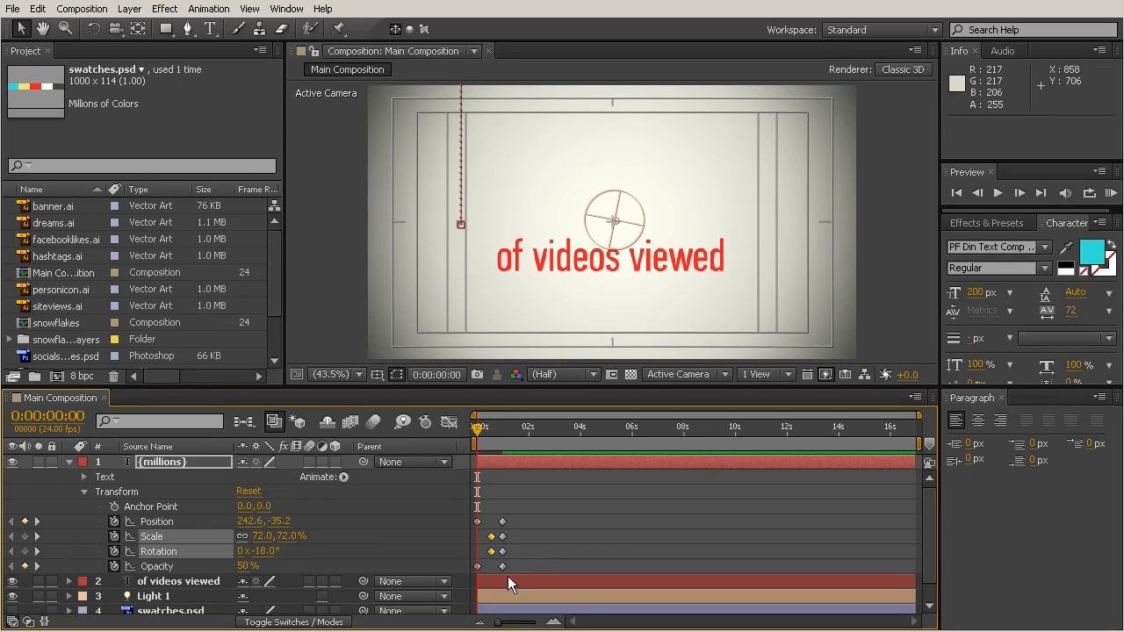
drag(492, 552, 483, 553)
key(alt+Left)
key(alt+Left)
key(alt+Left)
key(alt+Left)
key(alt+Left)
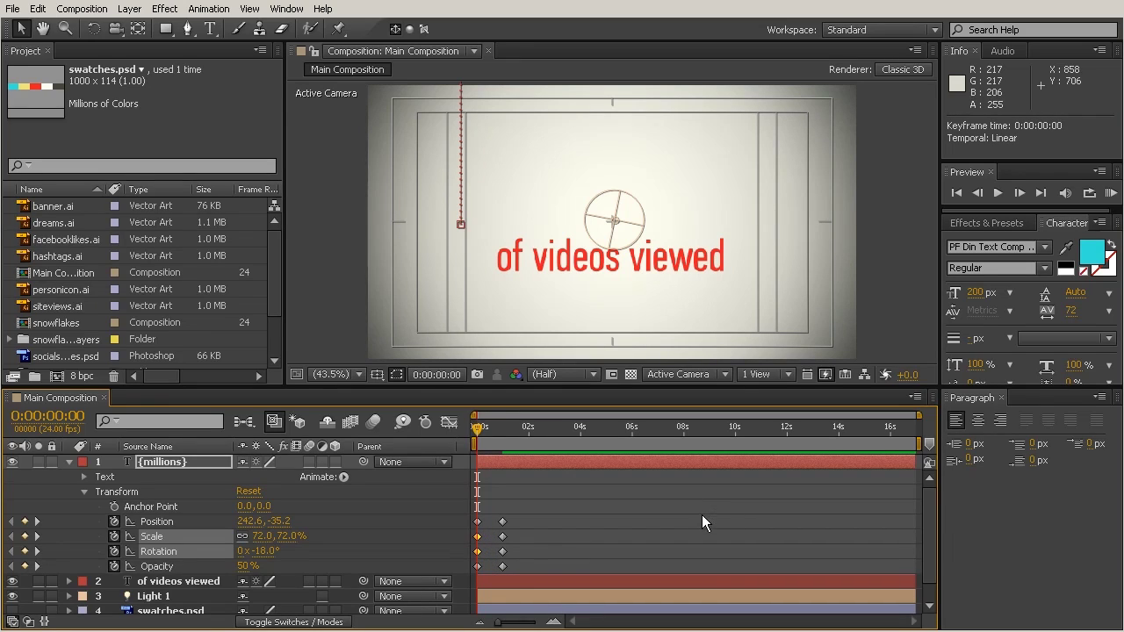
- Deselect the keyframes and scrub from the start to preview the combined position, scale, rotation and opacity animation
click(509, 483)
click(481, 430)
drag(481, 431, 497, 541)
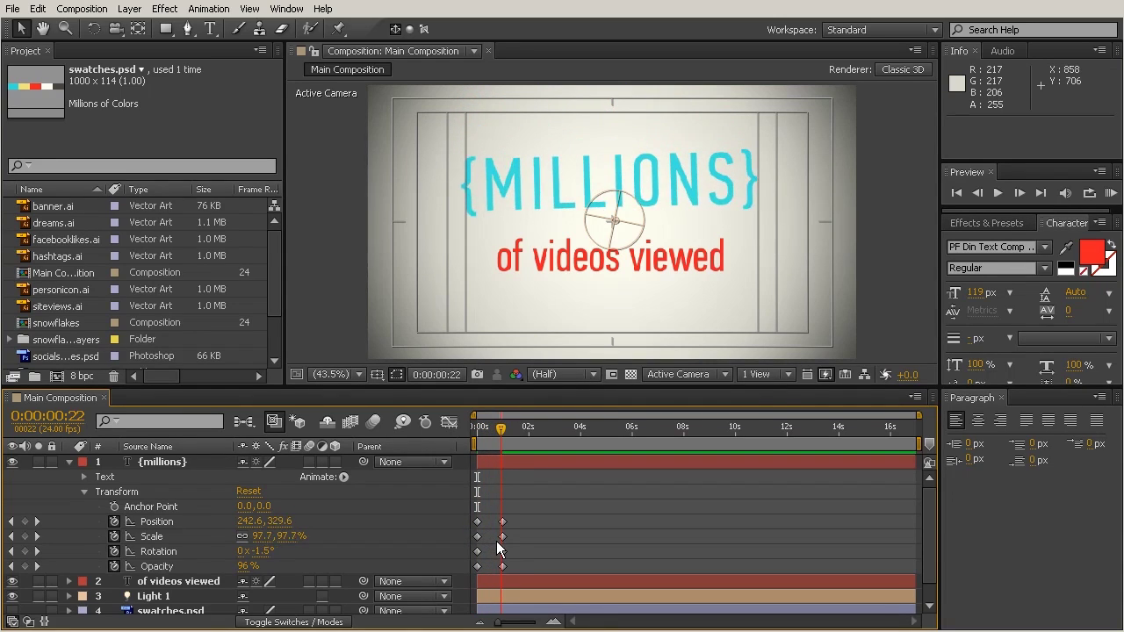